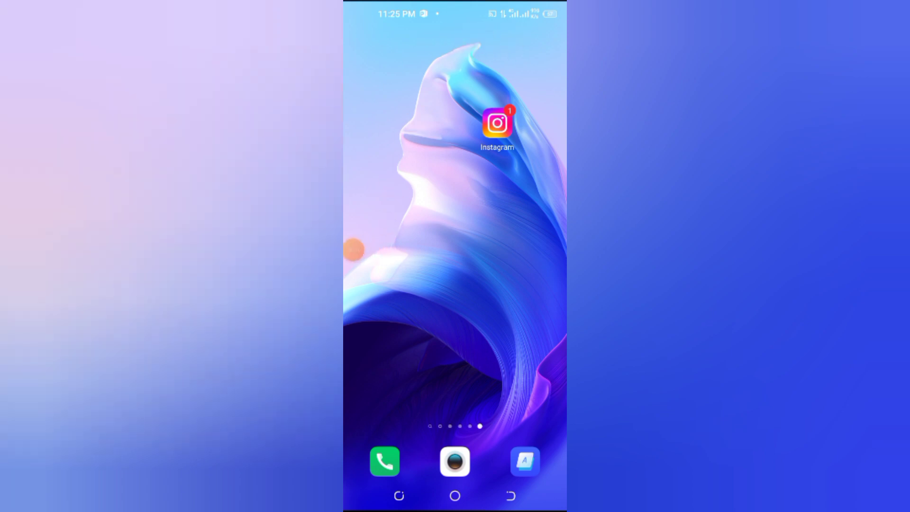
- Pull down the notification shade from the top of the home screen
{"action": "left_click_drag", "start_coordinate": [455, 3], "coordinate": [455, 285]}
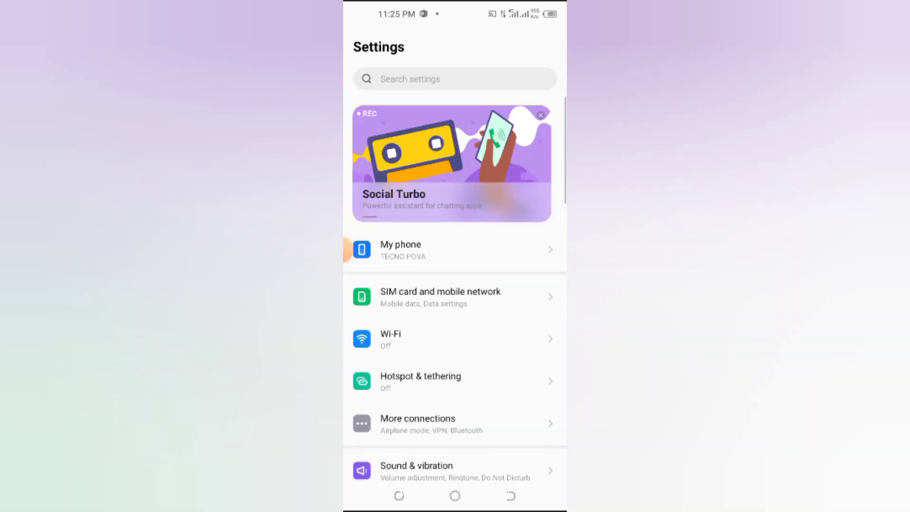
{"action": "left_click_drag", "start_coordinate": [455, 391], "coordinate": [455, 142]}
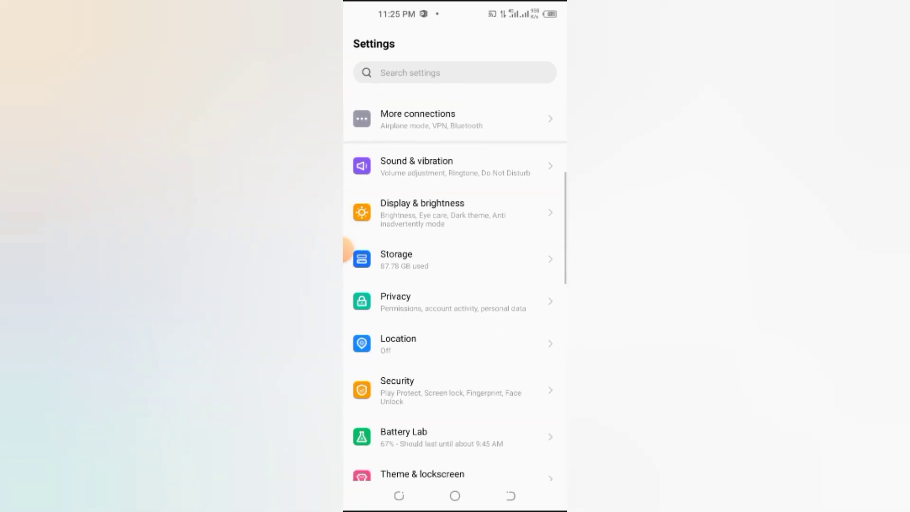
{"action": "left_click_drag", "start_coordinate": [441, 171], "coordinate": [441, 292]}
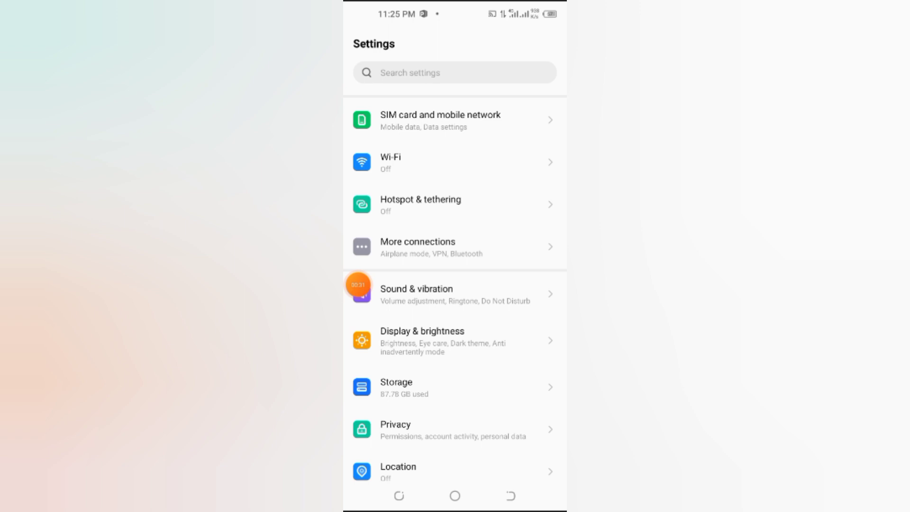
{"action": "left_click", "coordinate": [454, 247]}
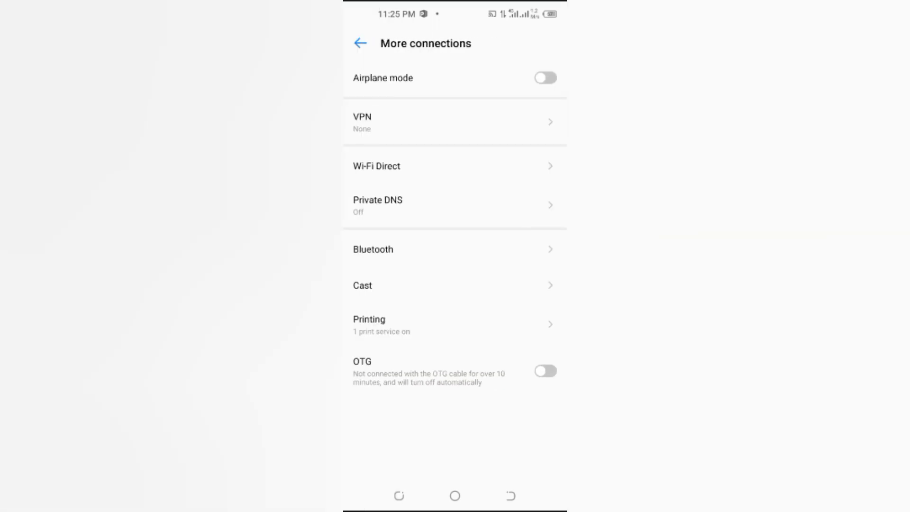
{"action": "key", "text": "Escape"}
{"action": "scroll", "coordinate": [350, 285], "scroll_direction": "up", "scroll_amount": 3}
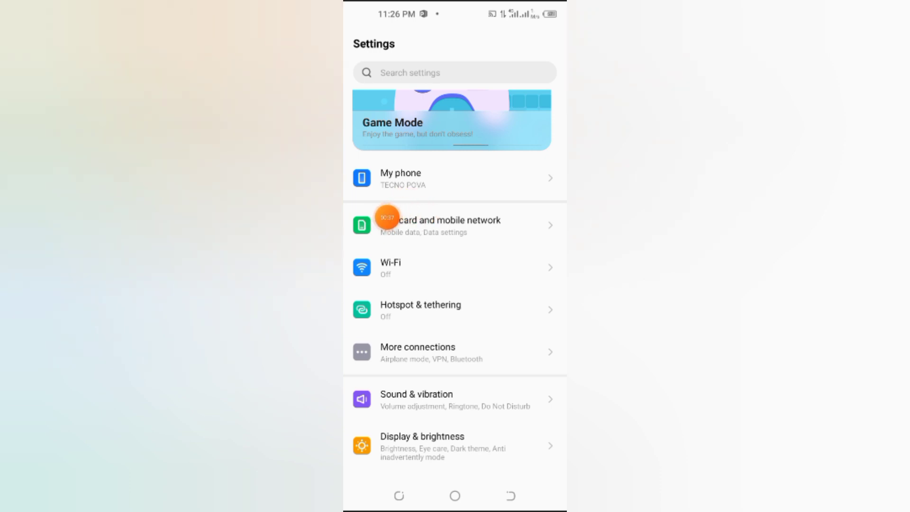
- Go to SIM card and mobile network and open the SIM 1 Telenor settings page
{"action": "left_click", "coordinate": [441, 226]}
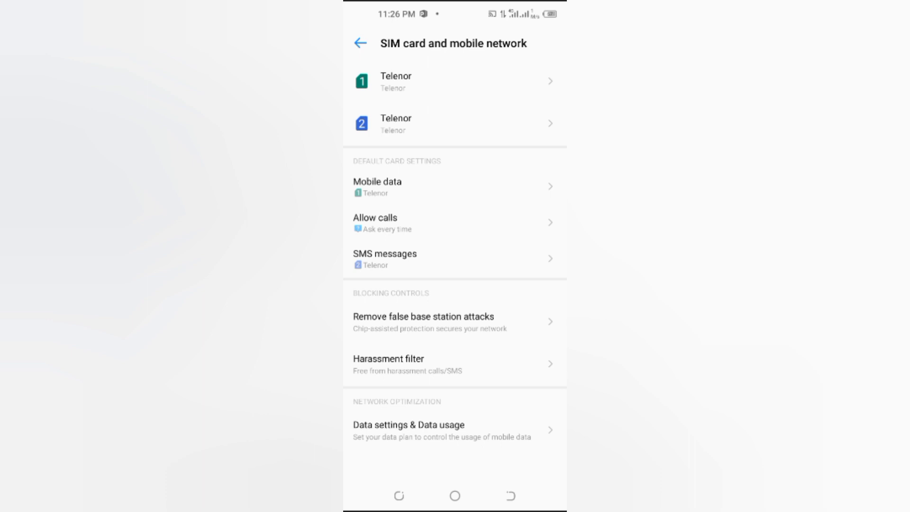
{"action": "left_click", "coordinate": [441, 81]}
{"action": "left_click", "coordinate": [455, 82]}
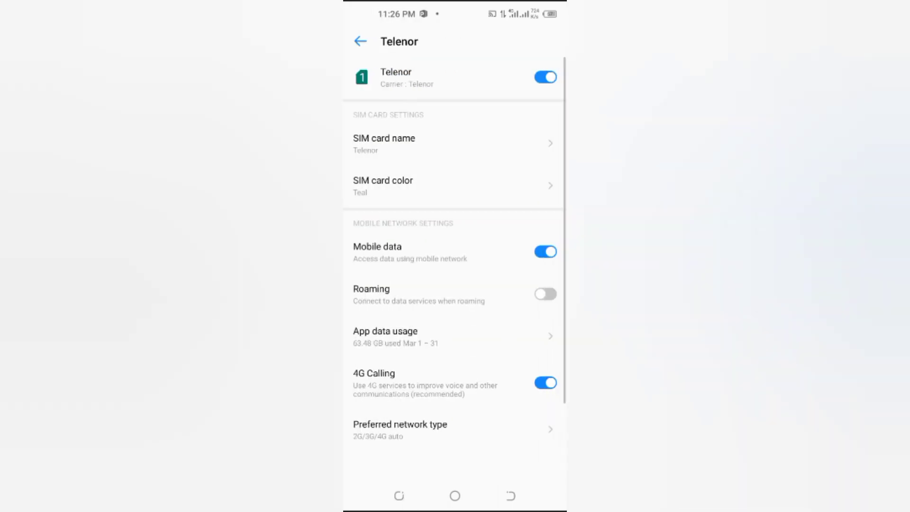
{"action": "scroll", "coordinate": [455, 284], "scroll_direction": "down", "scroll_amount": 2}
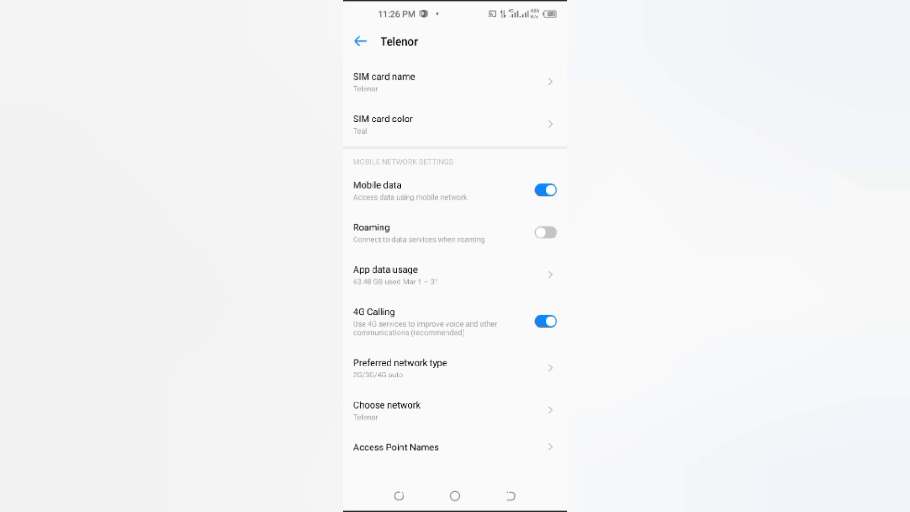
- Change SIM 1 Telenor's preferred network type to 3G only, then bring up the network type choices again
{"action": "left_click", "coordinate": [412, 367]}
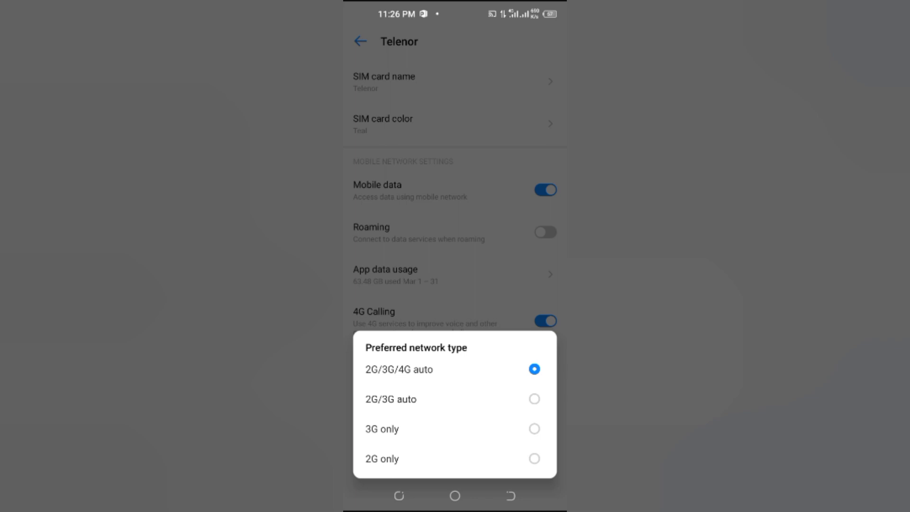
{"action": "left_click", "coordinate": [448, 429]}
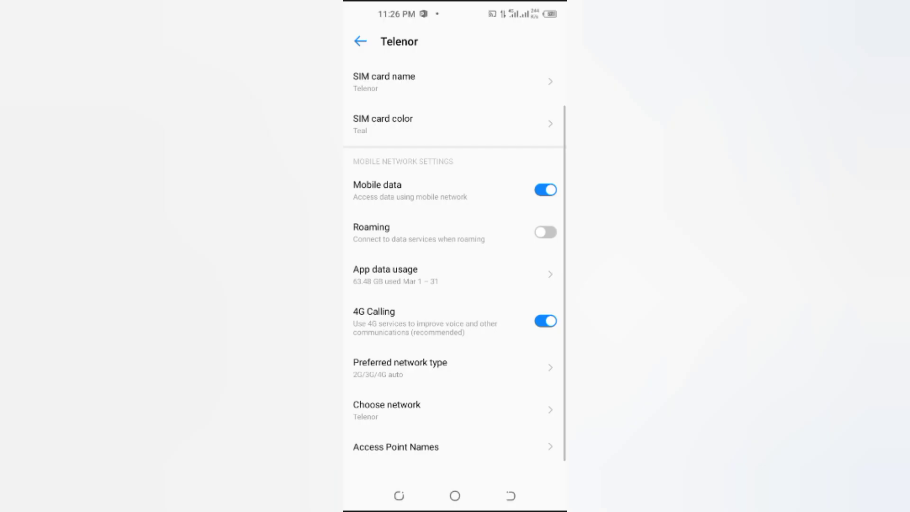
{"action": "left_click", "coordinate": [427, 368]}
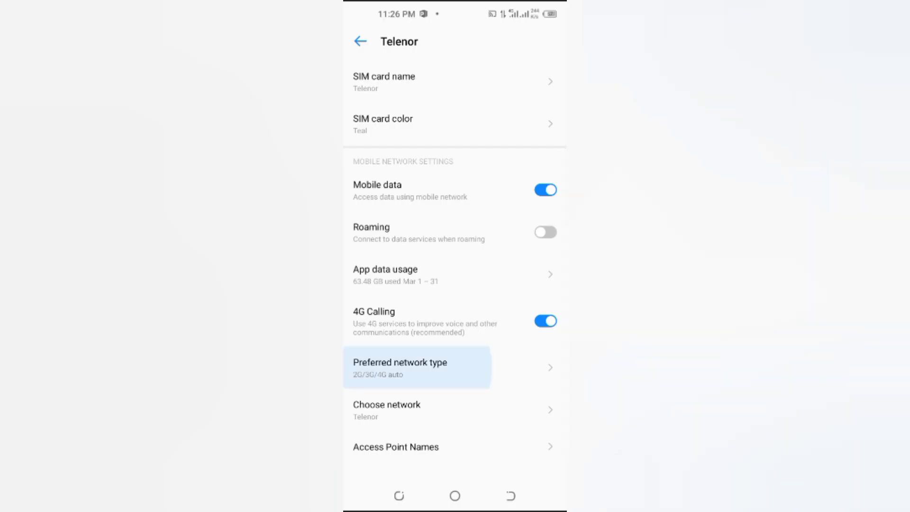
{"action": "left_click", "coordinate": [441, 369]}
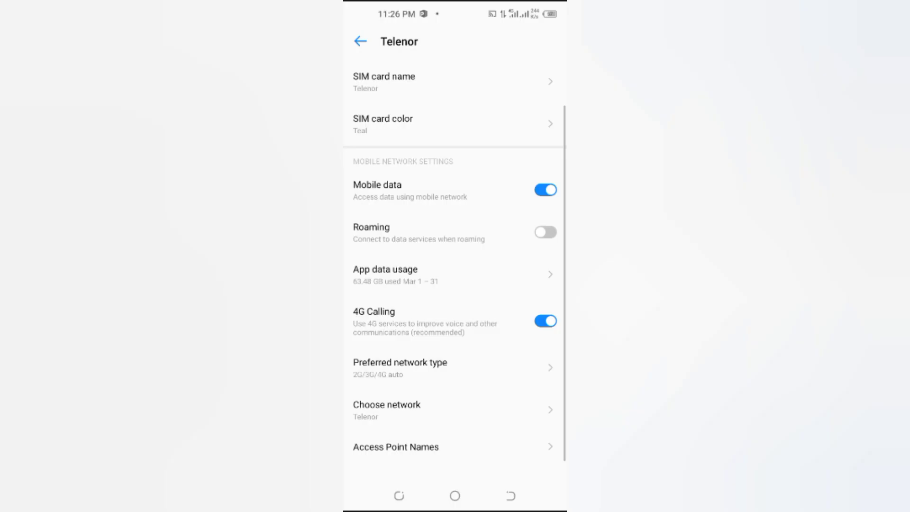